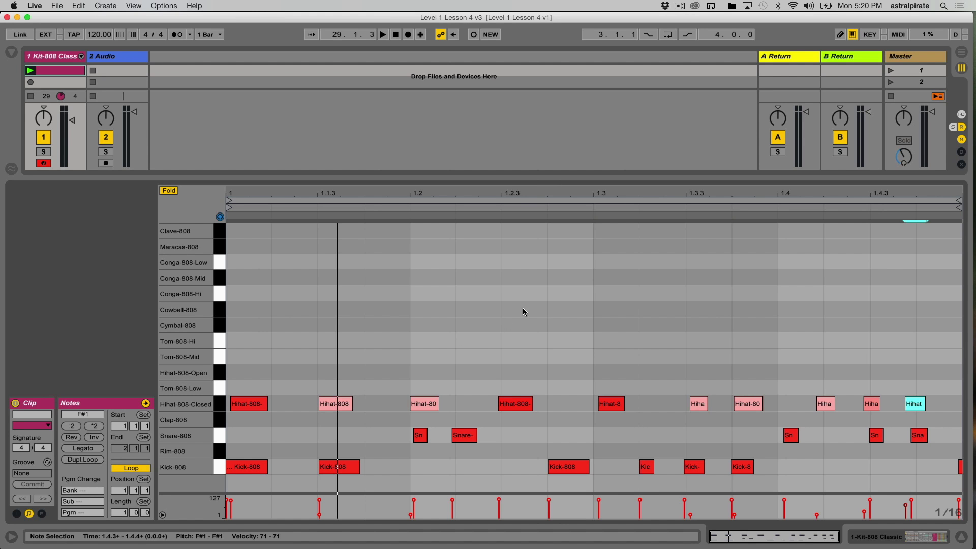
Step: Create an empty MIDI clip in the second slot of the Kit-808 track and enlarge its note editor
drag(510, 177, 520, 273)
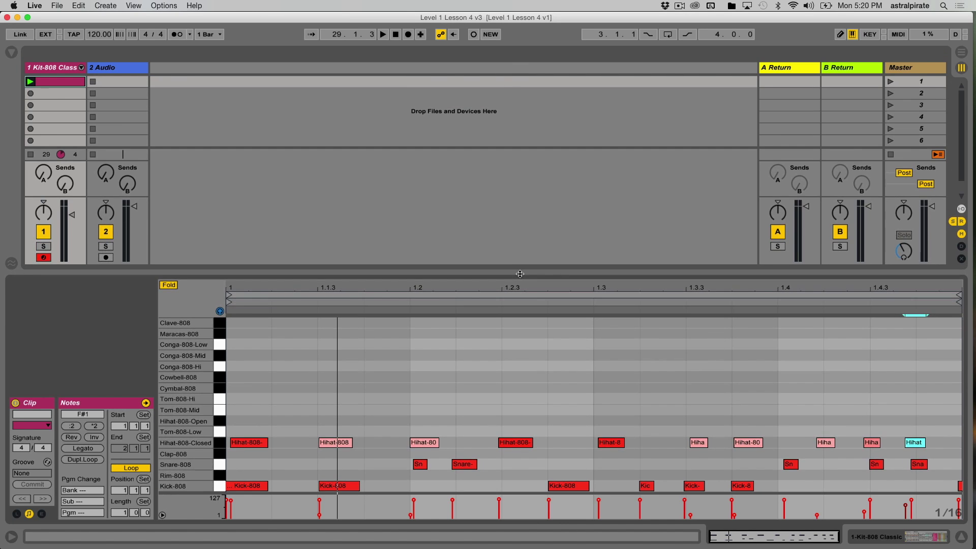
click(55, 93)
double_click(55, 95)
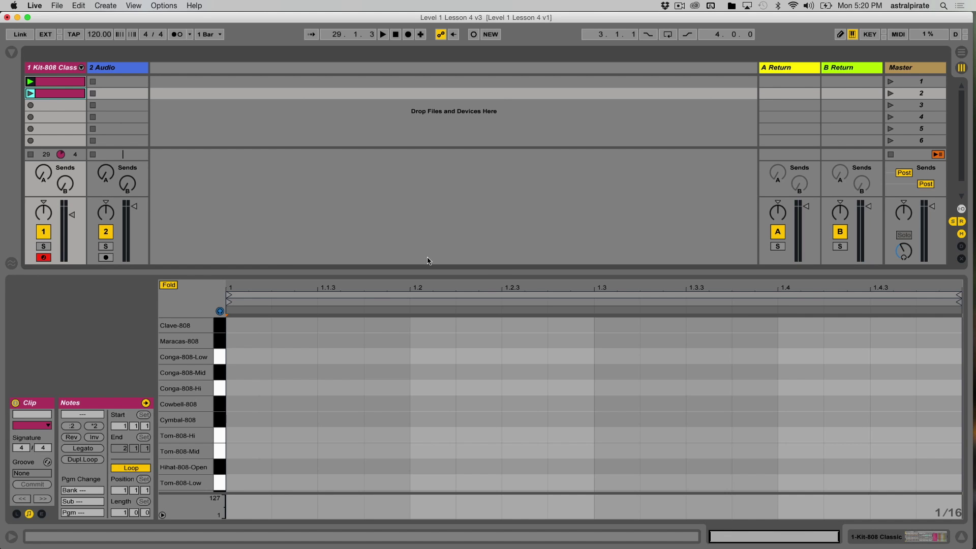
drag(496, 269, 498, 151)
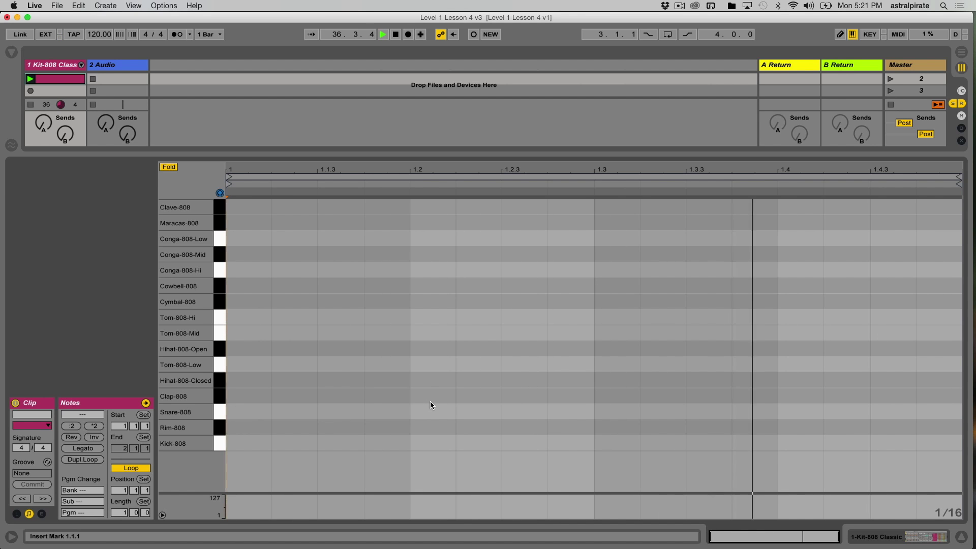
Step: Add Snare-808 notes at 1.2 and 1.4, with the metronome switched on only while placing them
click(176, 34)
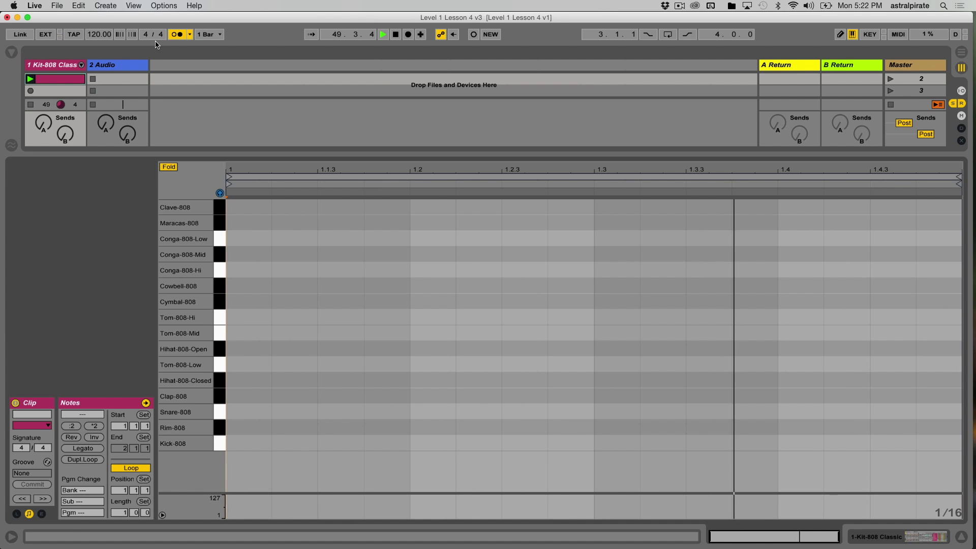
double_click(425, 409)
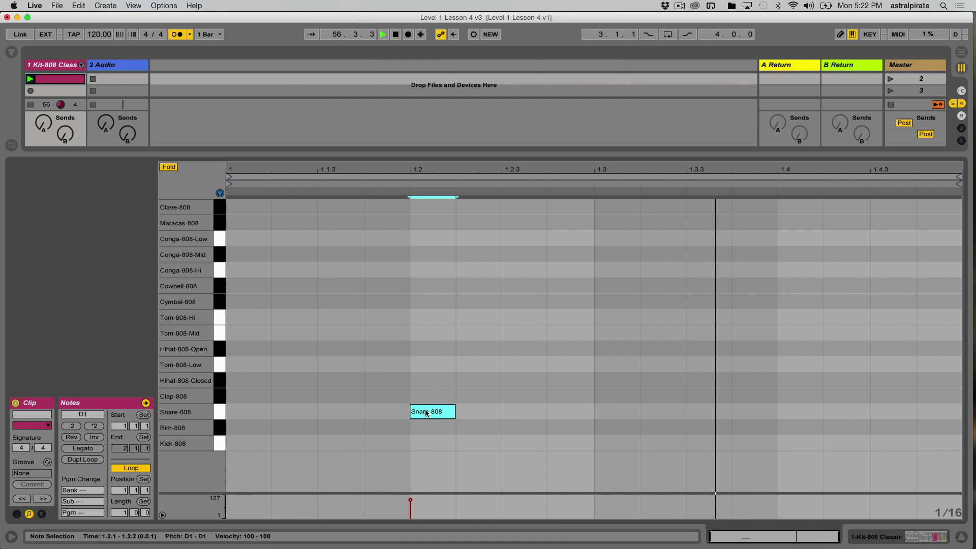
double_click(795, 410)
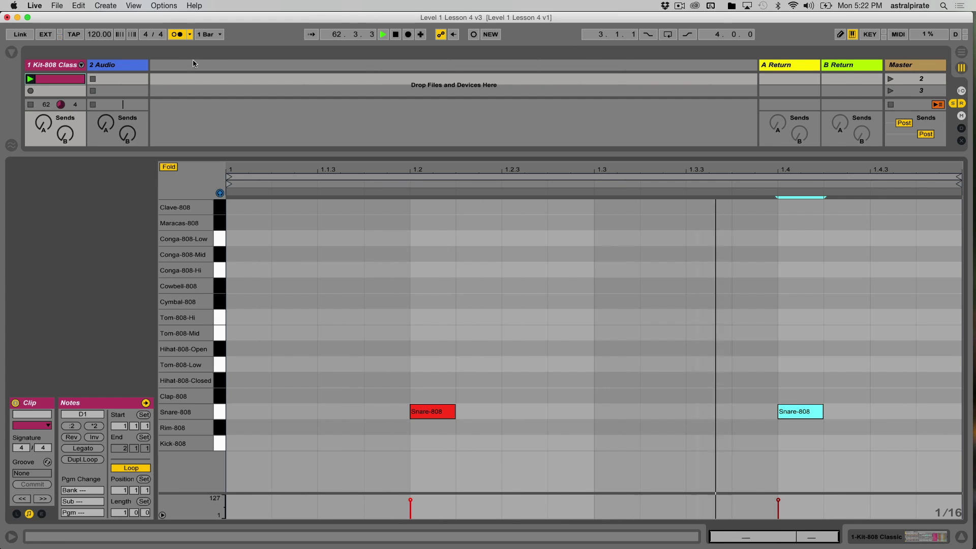
click(177, 35)
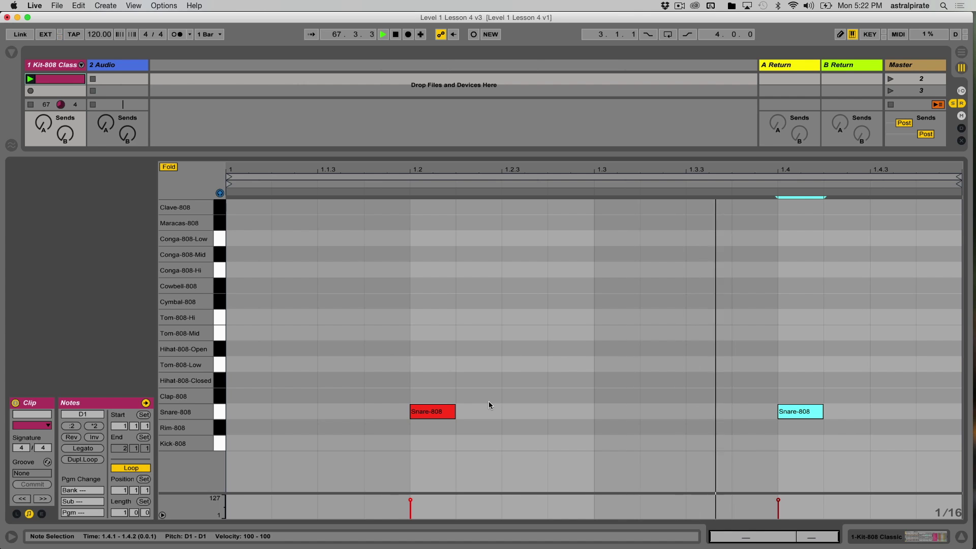
Step: Draw sixteenth-note Kick-808 hits on all four beats of the bar: 1.1, 1.2, 1.3 and 1.4
key(b)
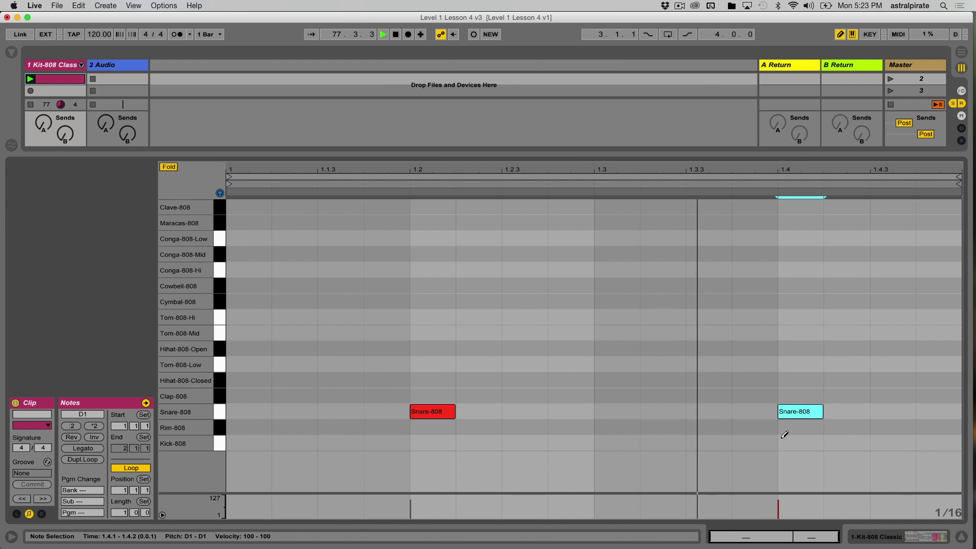
click(257, 442)
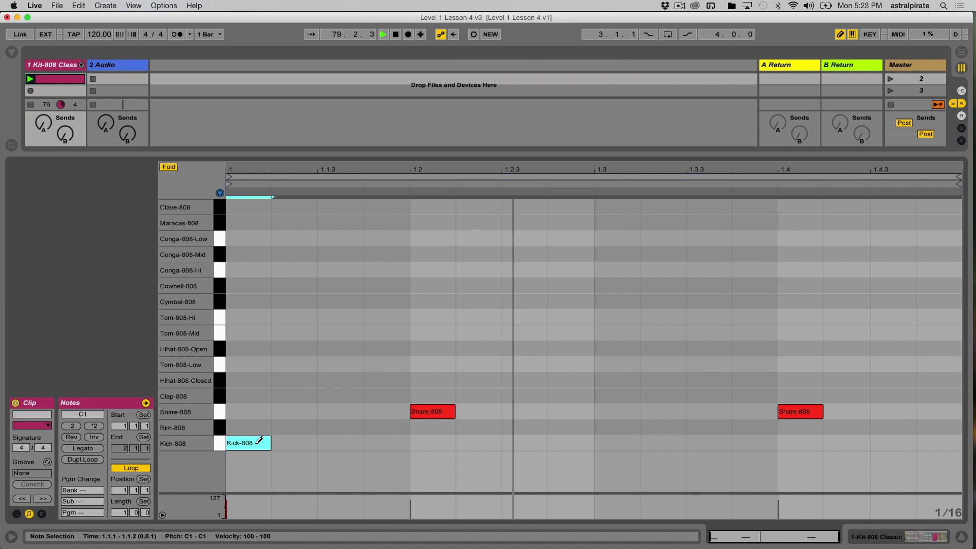
click(438, 442)
click(630, 442)
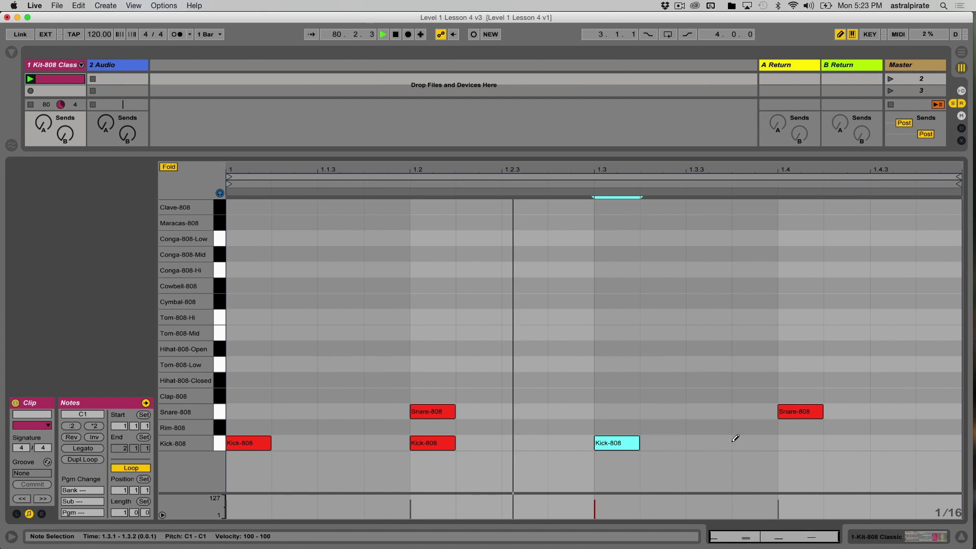
click(816, 438)
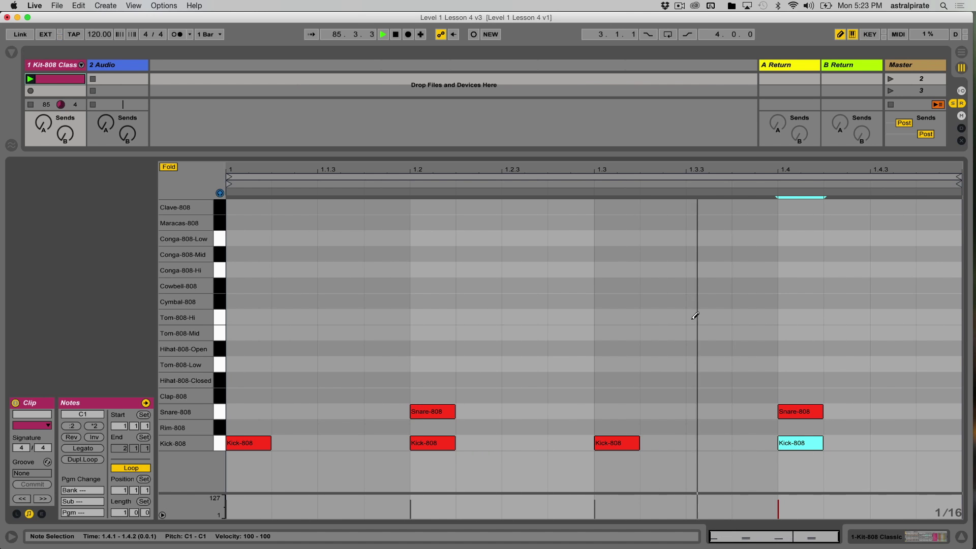
Step: Erase and redraw the kick at 1.2, then shift it one sixteenth earlier and the 1.4 kick one sixteenth later
click(436, 438)
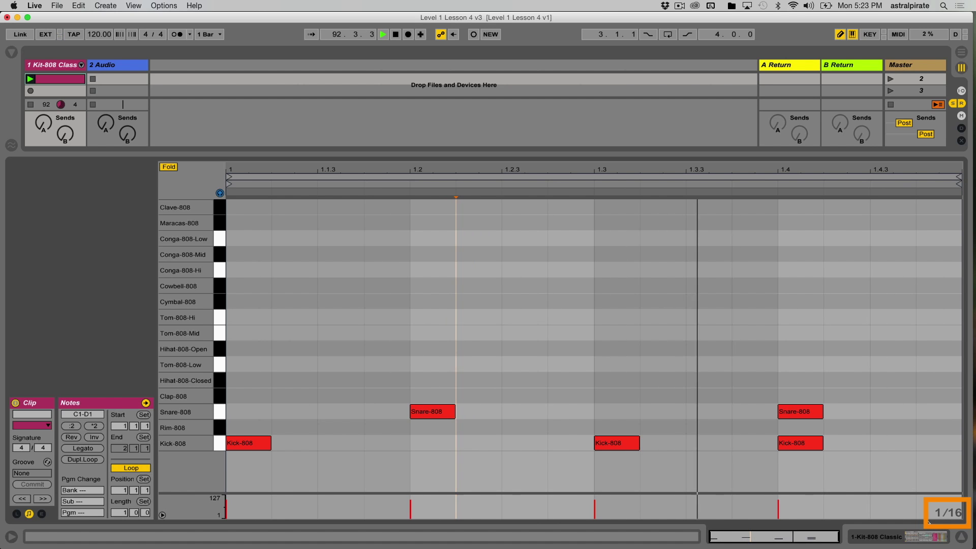
click(436, 442)
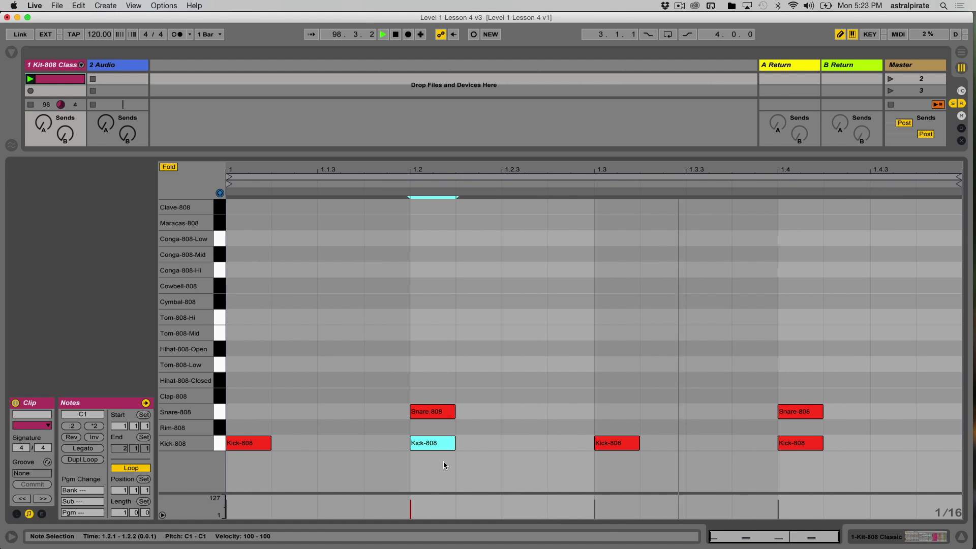
key(Left)
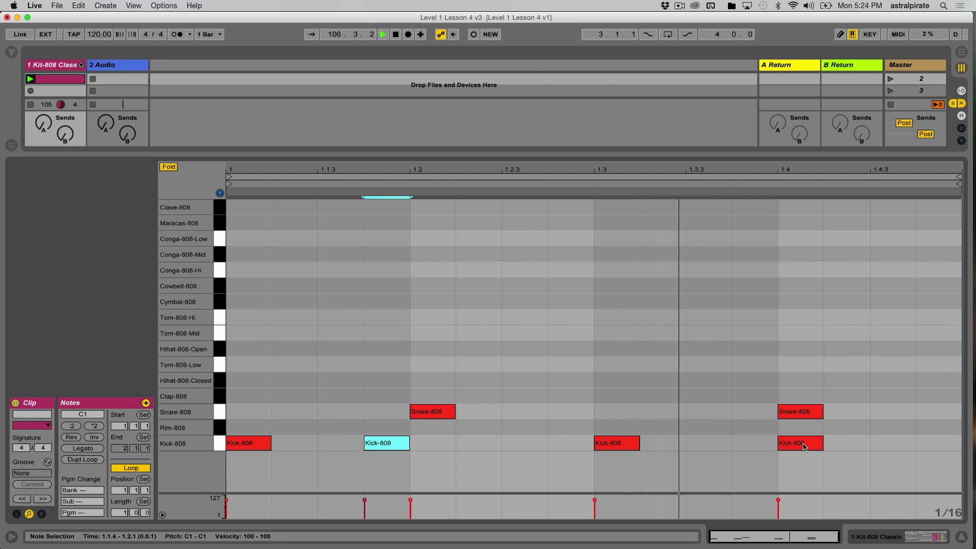
click(803, 443)
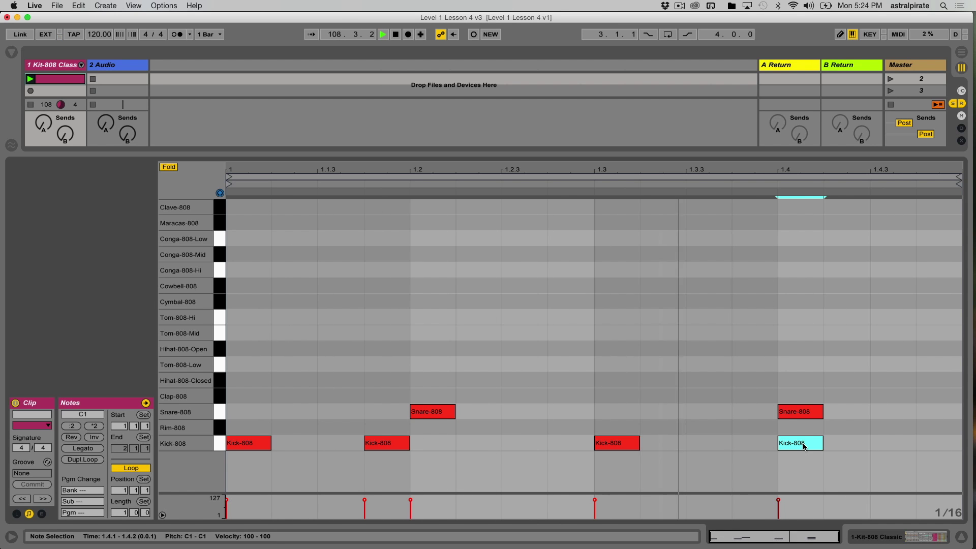
key(Right)
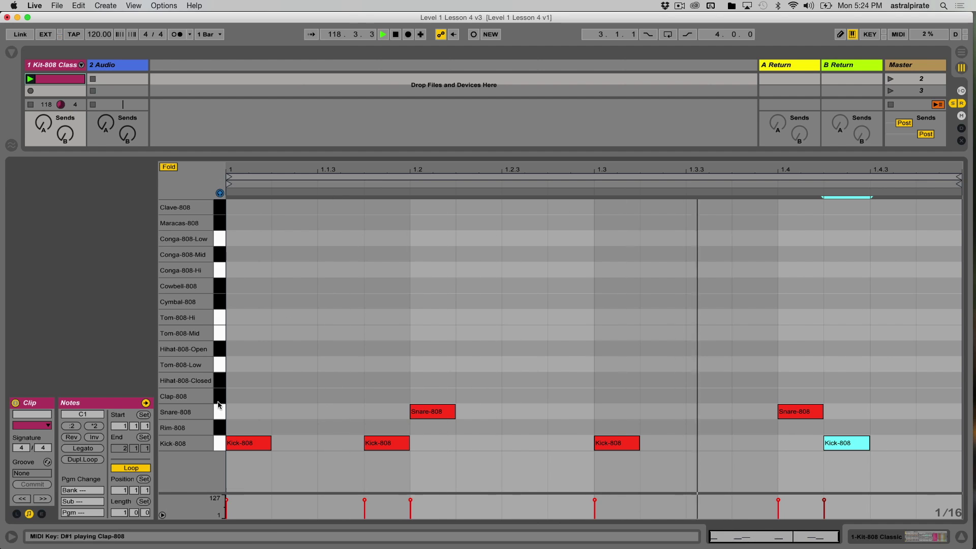
Step: Add a Hihat-808-Closed note at the start of the bar and enlarge the velocity lane below the notes
click(251, 378)
double_click(251, 380)
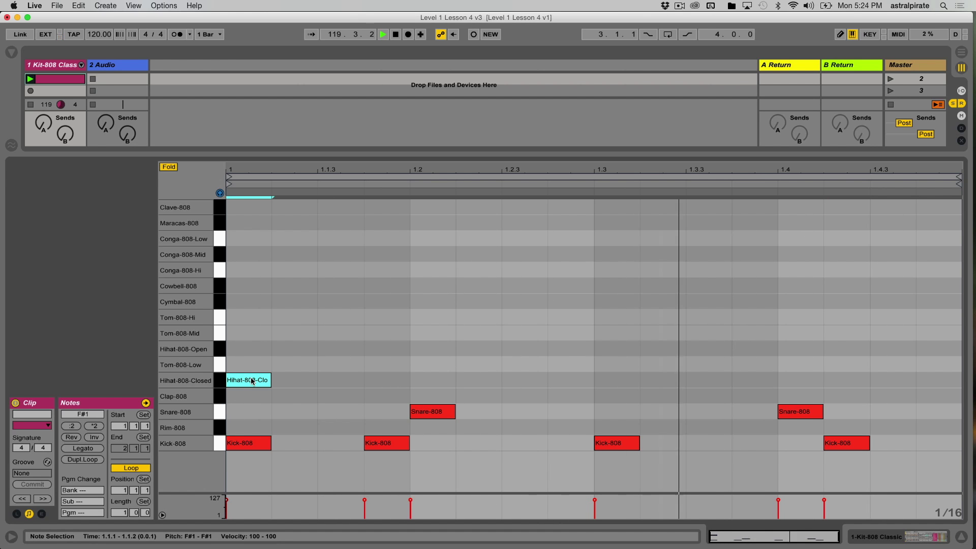
drag(383, 151, 382, 51)
drag(341, 492, 341, 380)
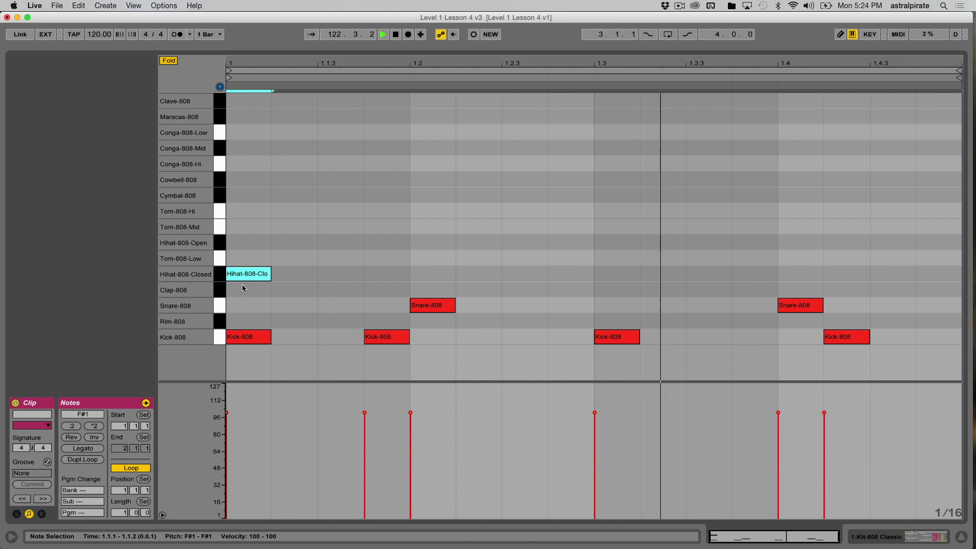
click(225, 413)
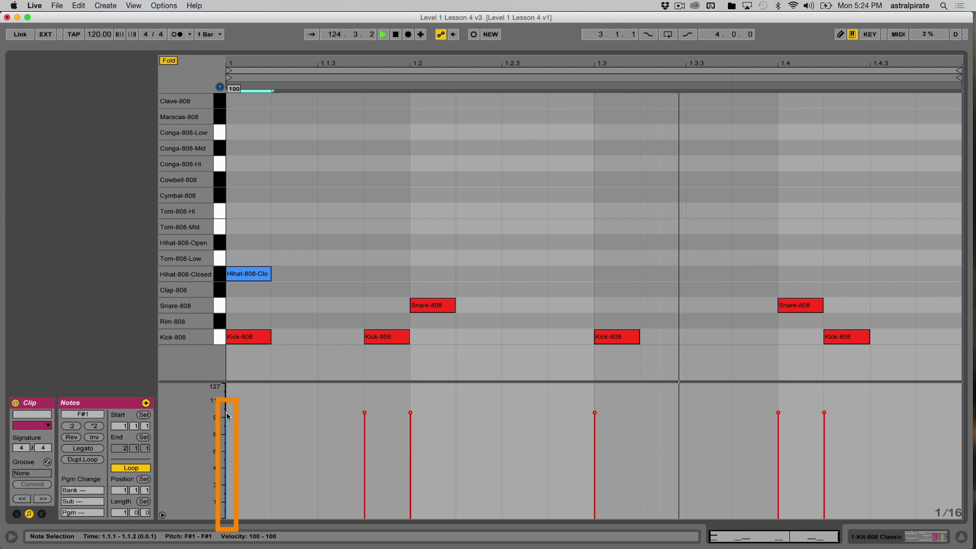
Step: Add closed hi-hats at 1.1.3, 1.1.2 and 1.1.4 with velocities of about 75, 42 and 34 respectively
double_click(337, 276)
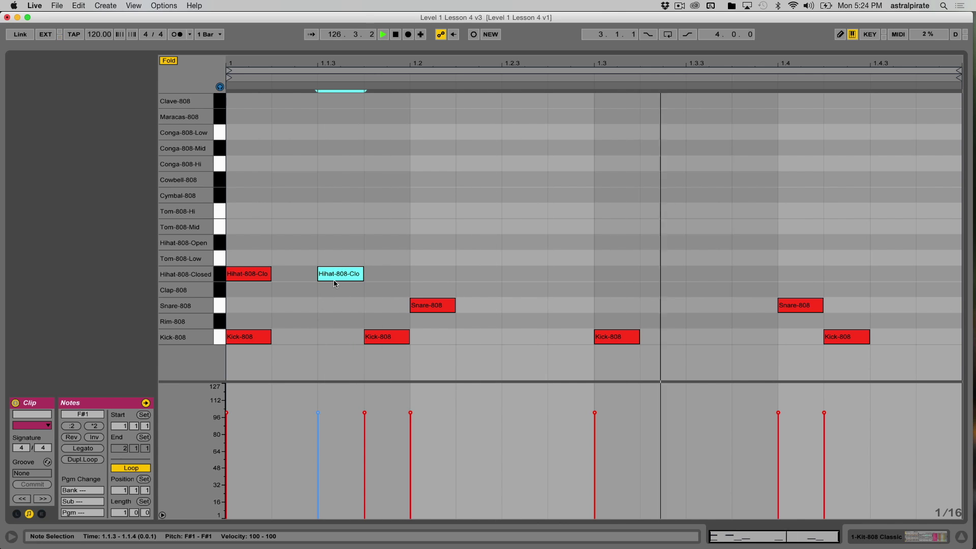
drag(319, 412, 319, 439)
double_click(301, 274)
drag(272, 412, 272, 474)
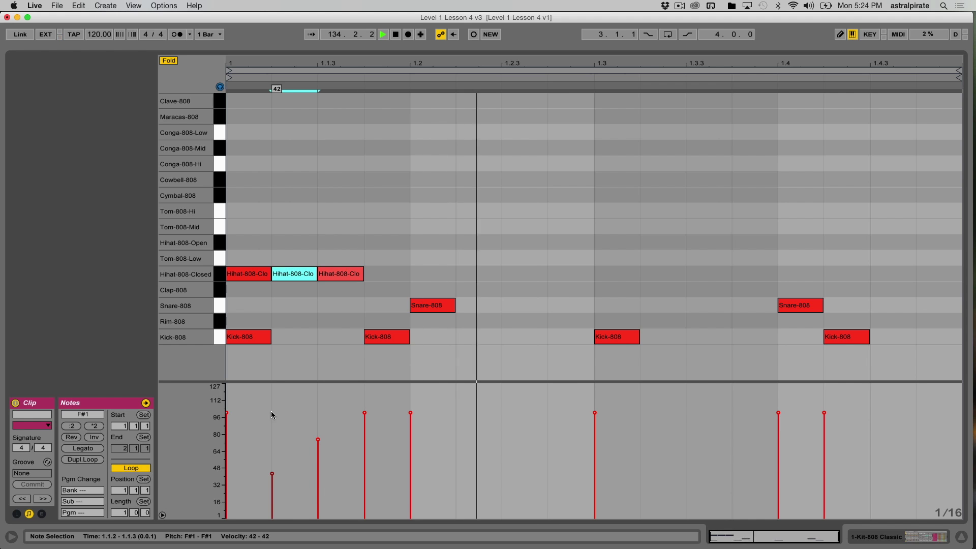
double_click(384, 275)
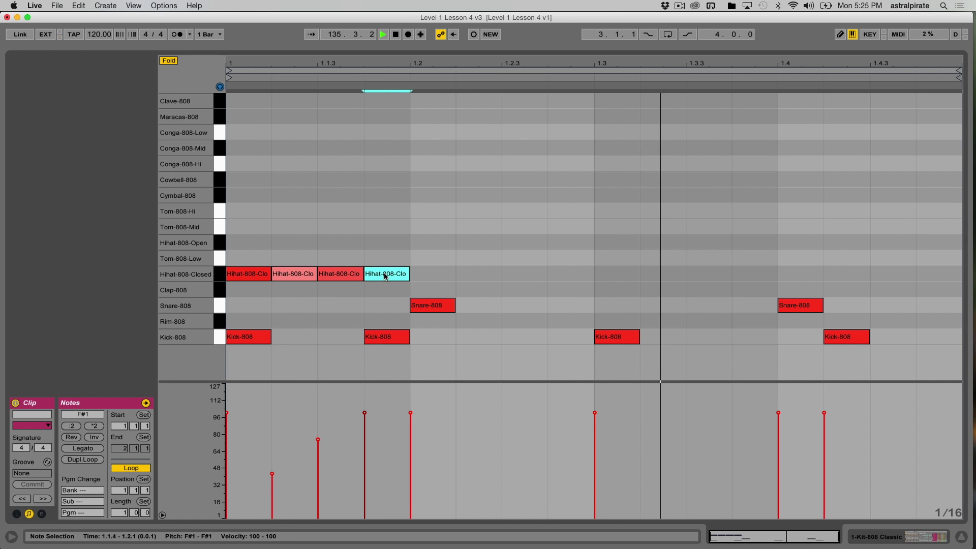
drag(365, 413, 364, 482)
Step: Play the pattern to hear the four closed hi-hats with their varied velocities
click(284, 290)
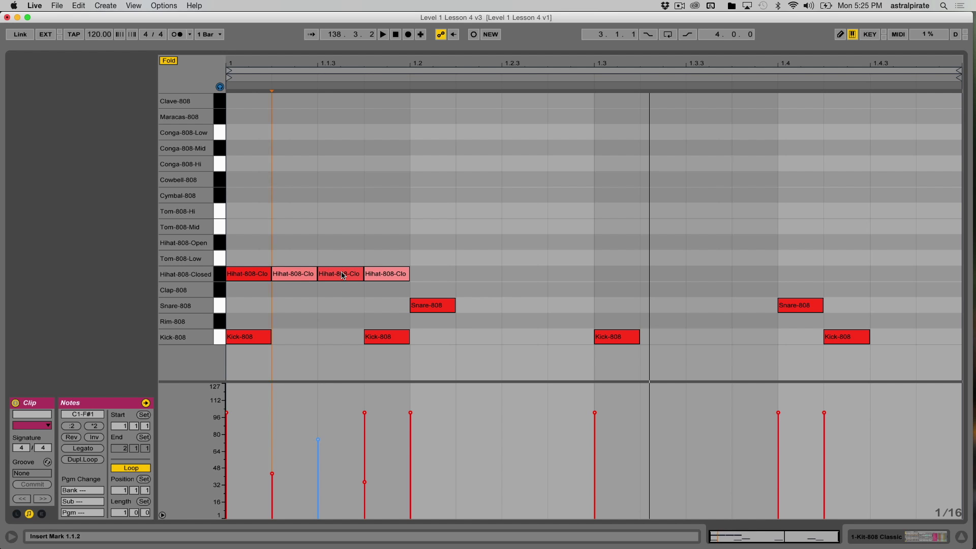
click(385, 278)
click(386, 254)
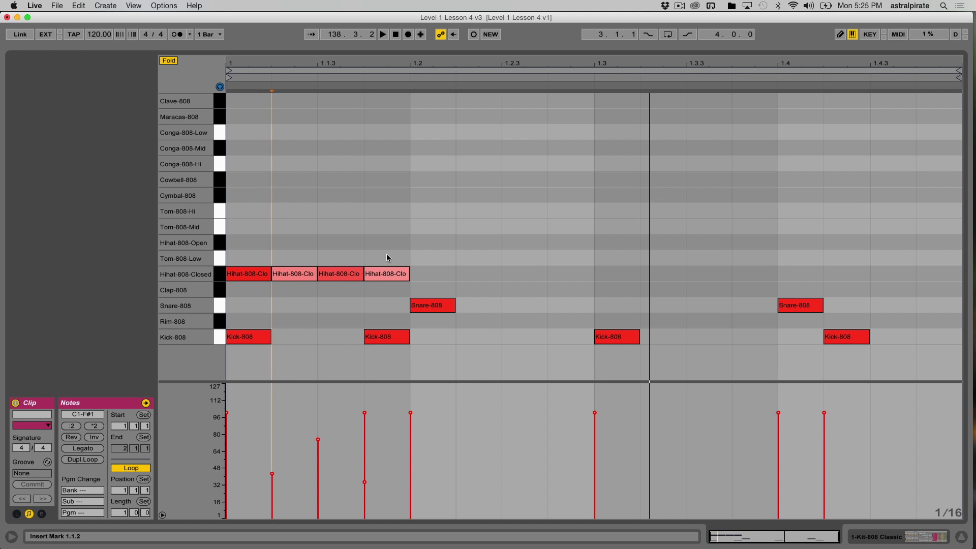
key(space)
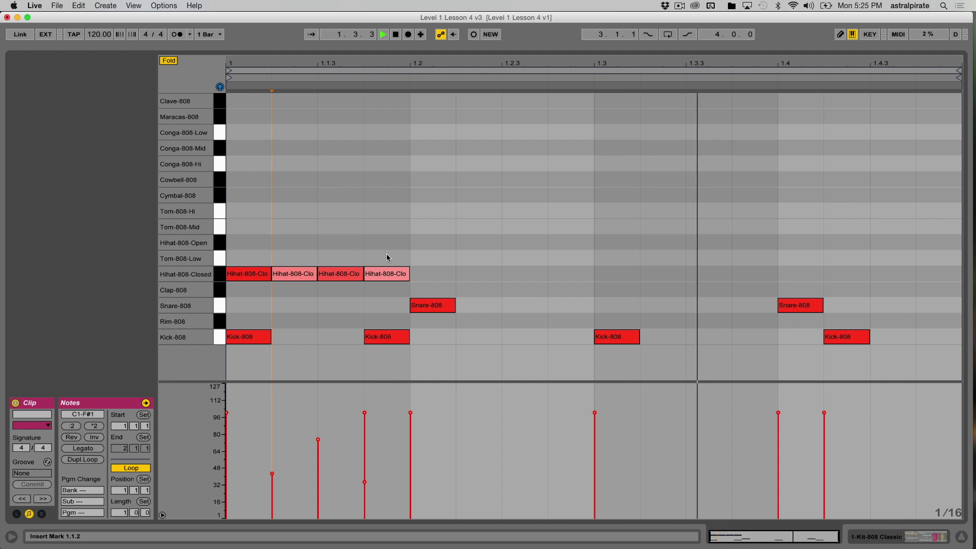
Step: Select the four closed hi-hats of the first beat and duplicate them three times to fill the bar
click(392, 259)
drag(392, 259, 259, 277)
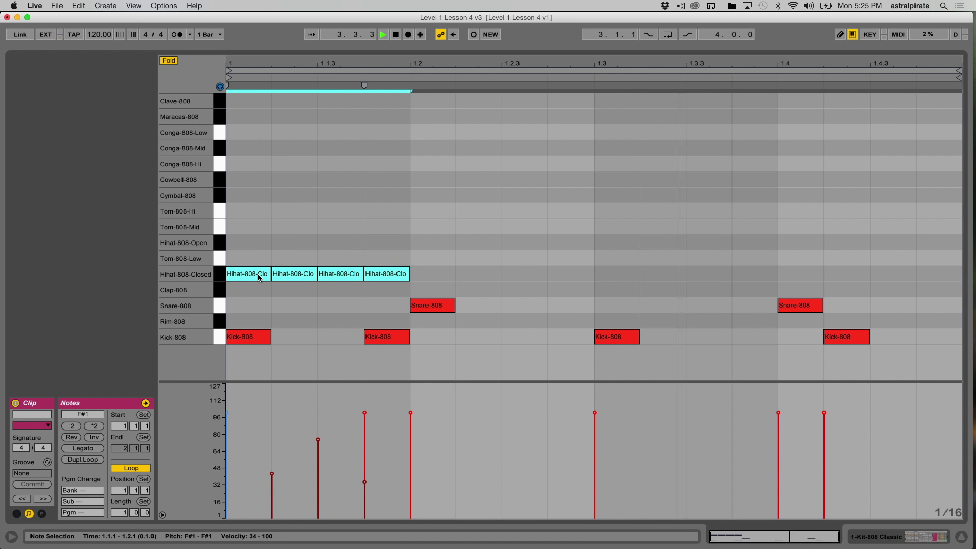
key(super+d)
key(super+d)
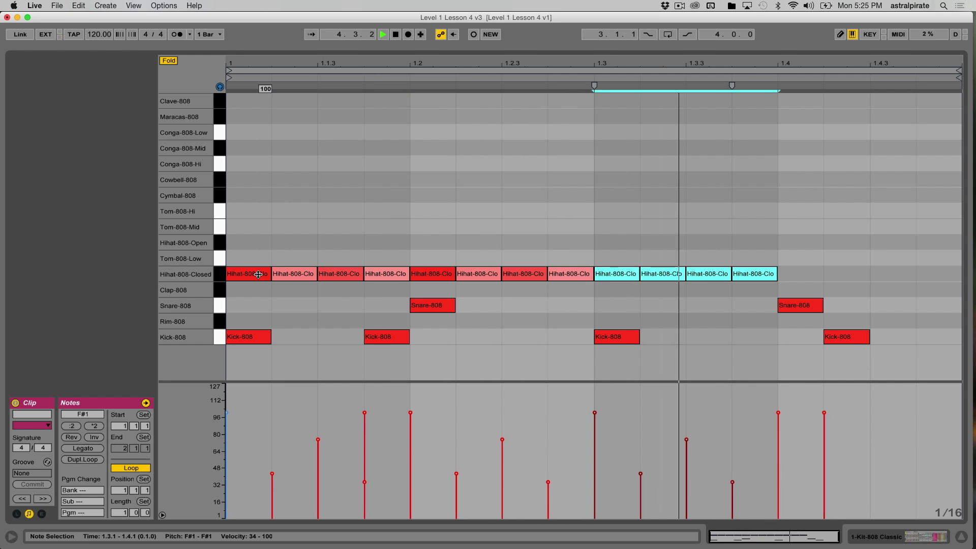
key(super+d)
click(337, 200)
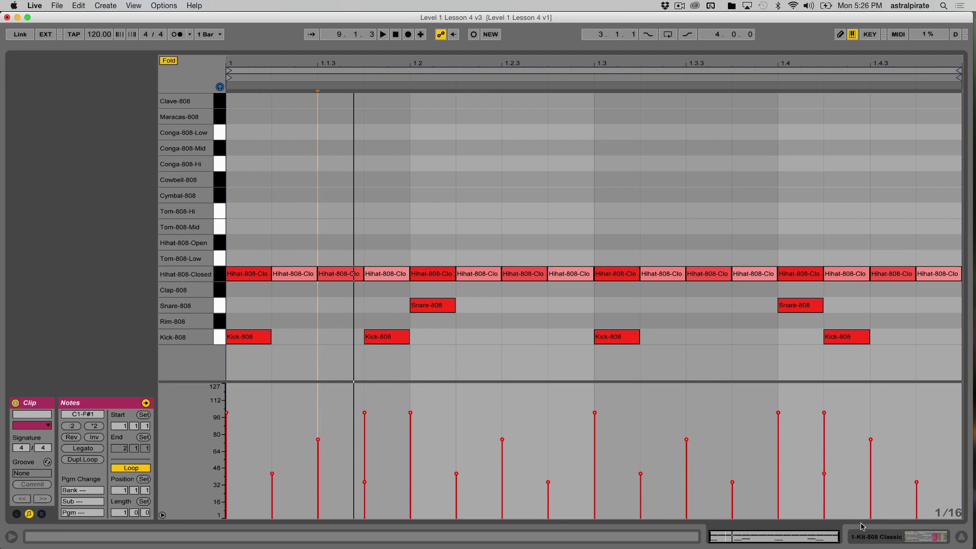
Step: Show the Kit-808 Classic drum rack and set its Velocity Sens to 127 while the pattern plays
click(880, 539)
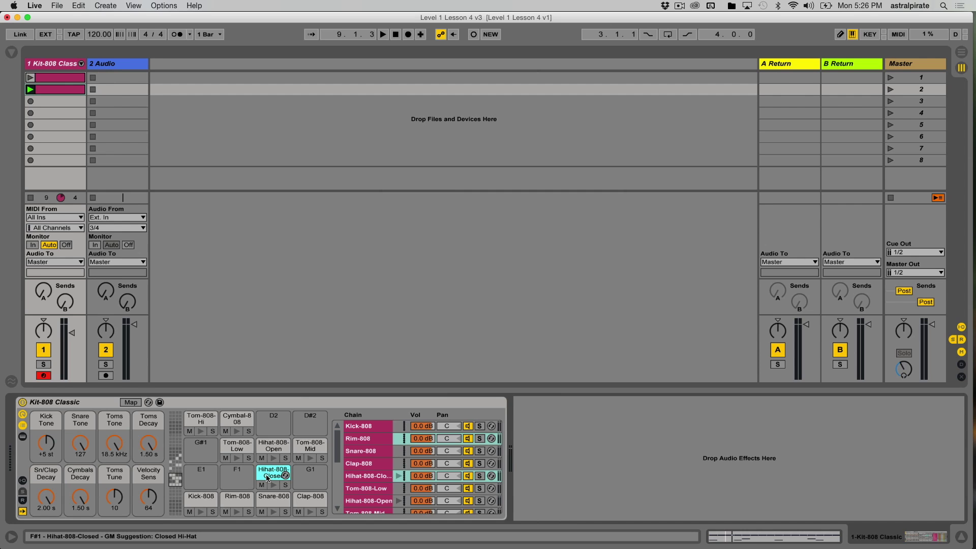
key(space)
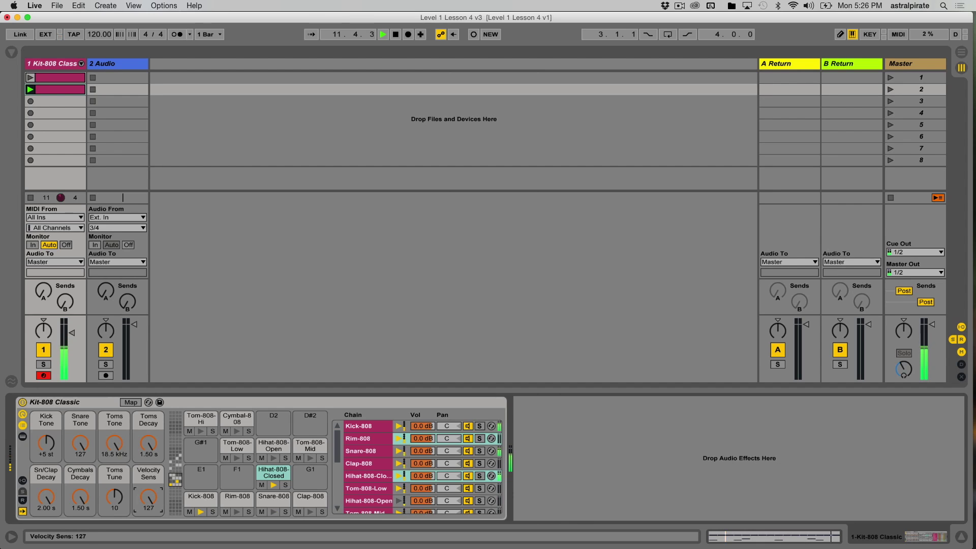
drag(148, 497, 148, 499)
Step: Reopen the second clip, halve the closed hi-hat at 1.2.2, duplicate it into the freed gap, and play the result
double_click(77, 91)
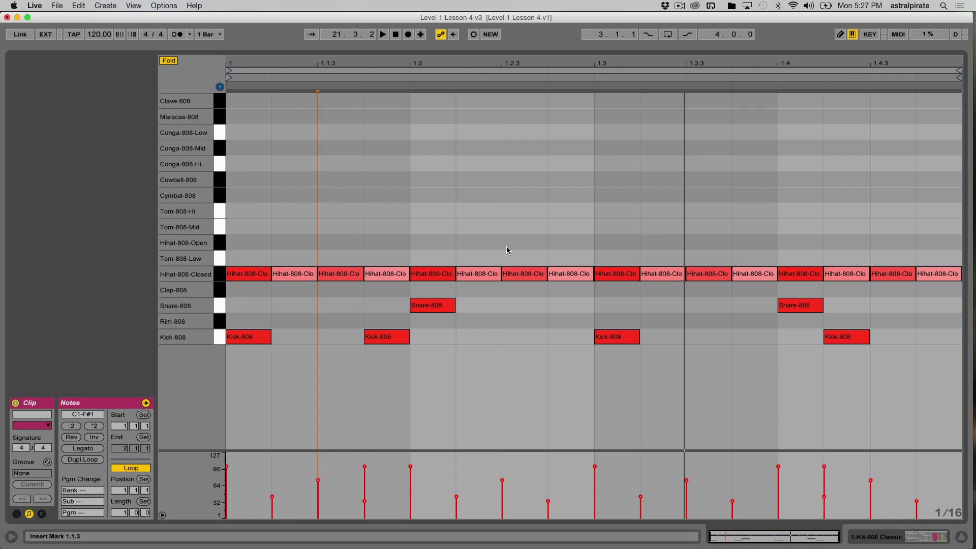
click(490, 276)
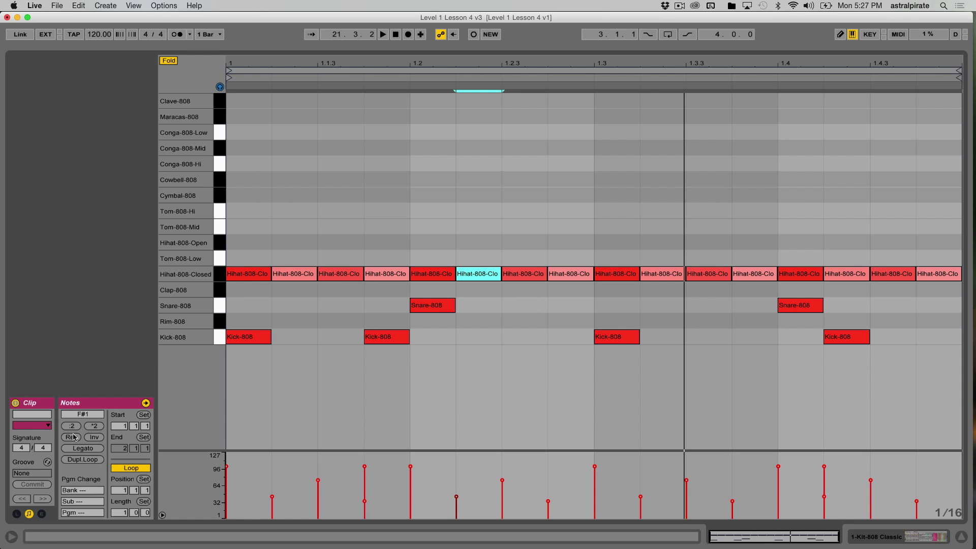
click(71, 427)
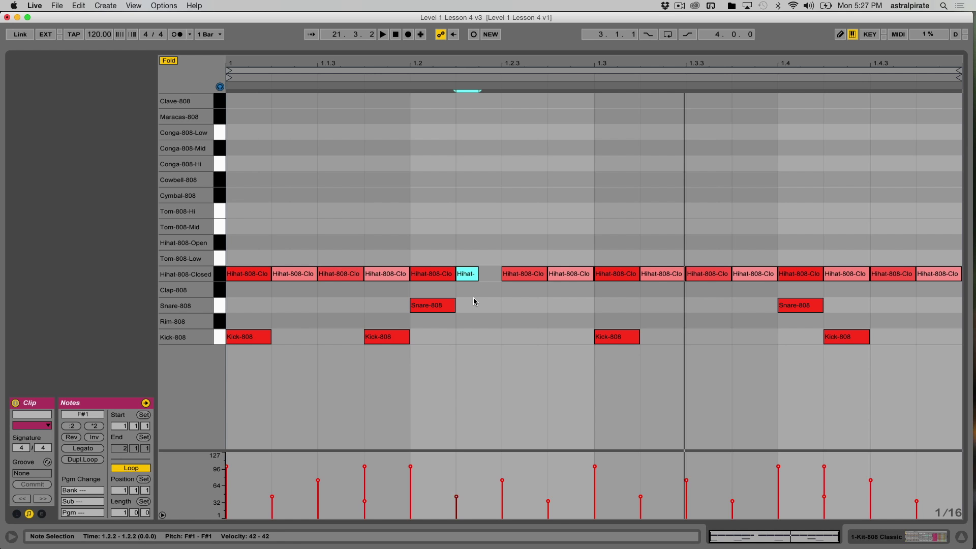
key(super+d)
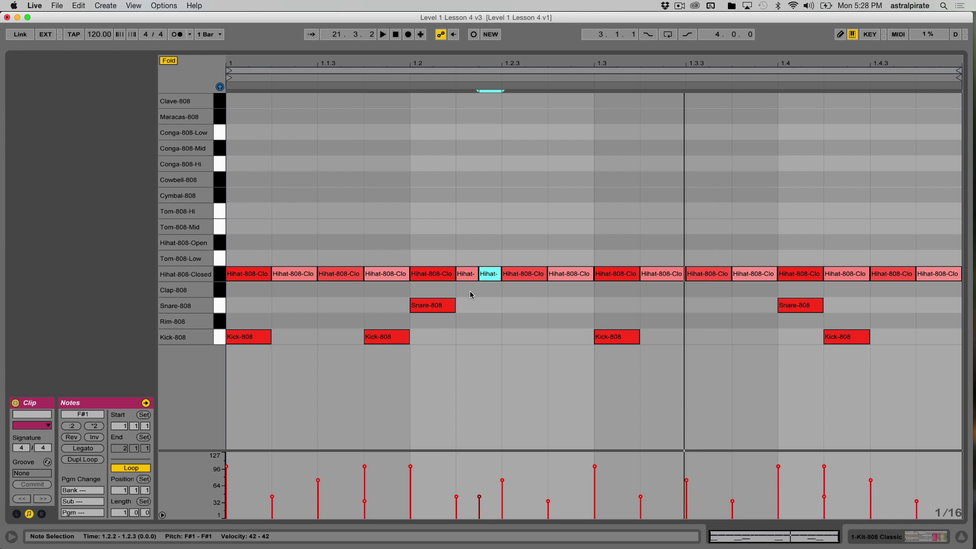
key(space)
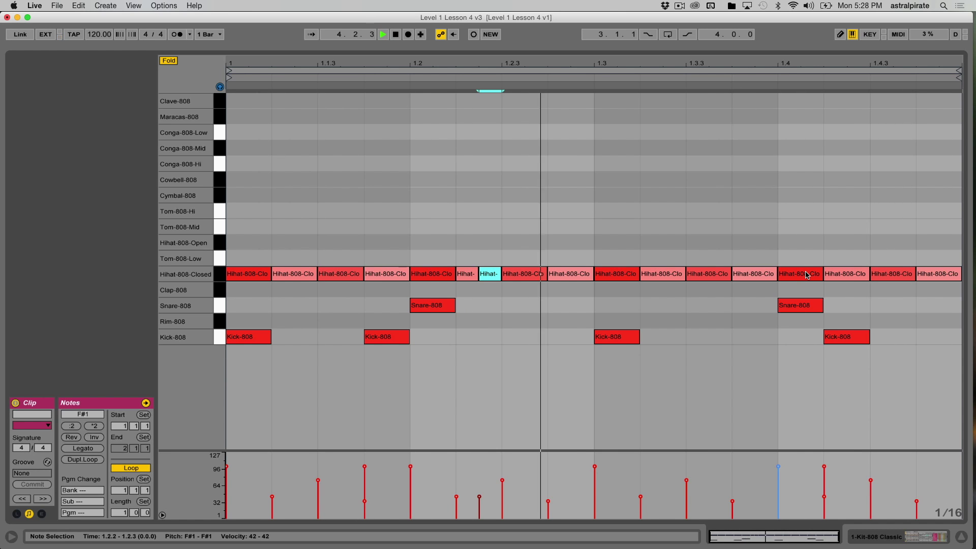
Step: Halve the length of the closed hi-hat at 1.3.4 and duplicate it into the freed gap before beat 1.4
click(752, 277)
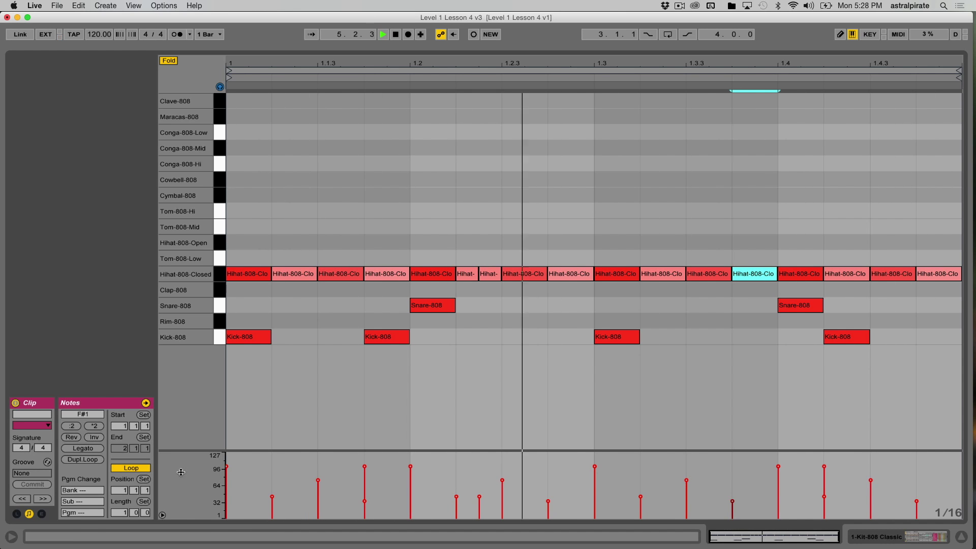
click(78, 427)
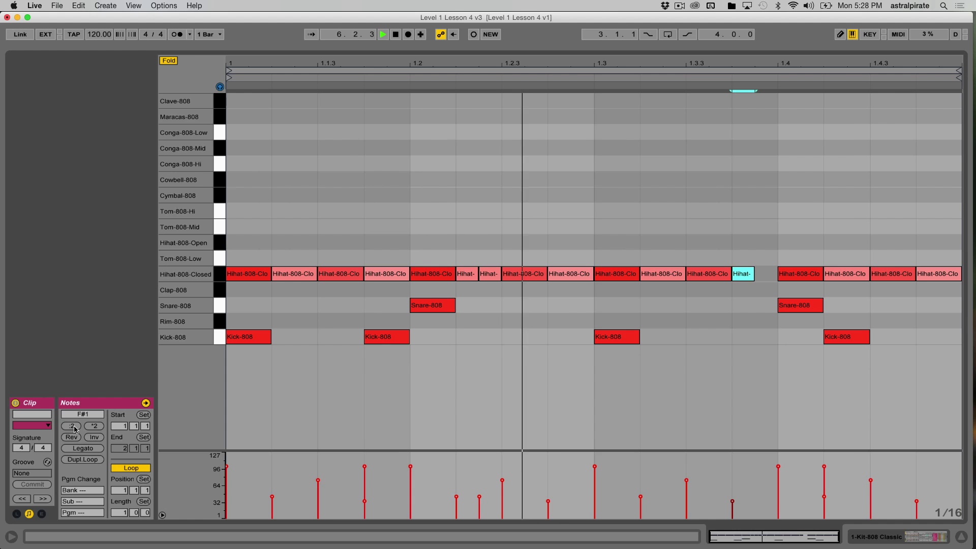
key(super+d)
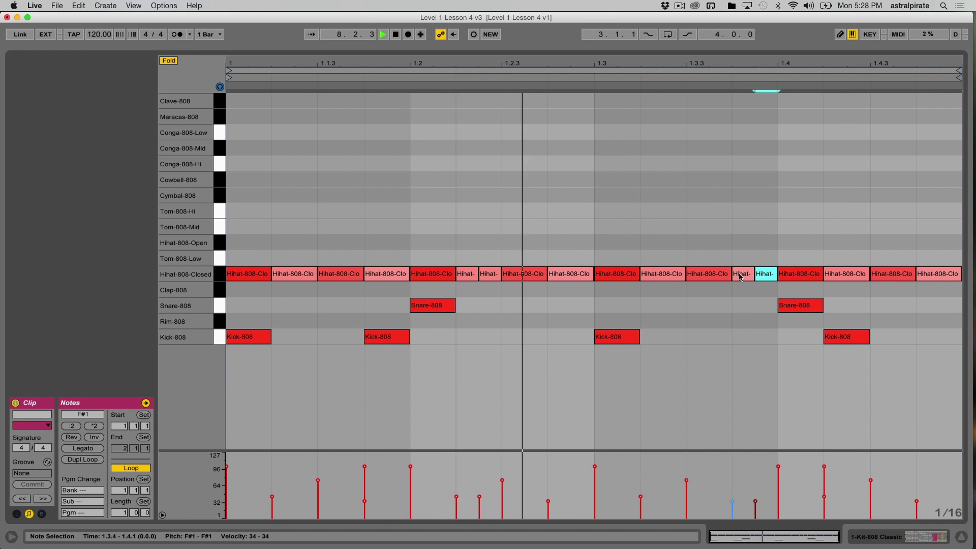
Step: Halve the closed hi-hat at 1.3.3, duplicate it to fill the space up to 1.3.4, and clear the note selection
click(722, 277)
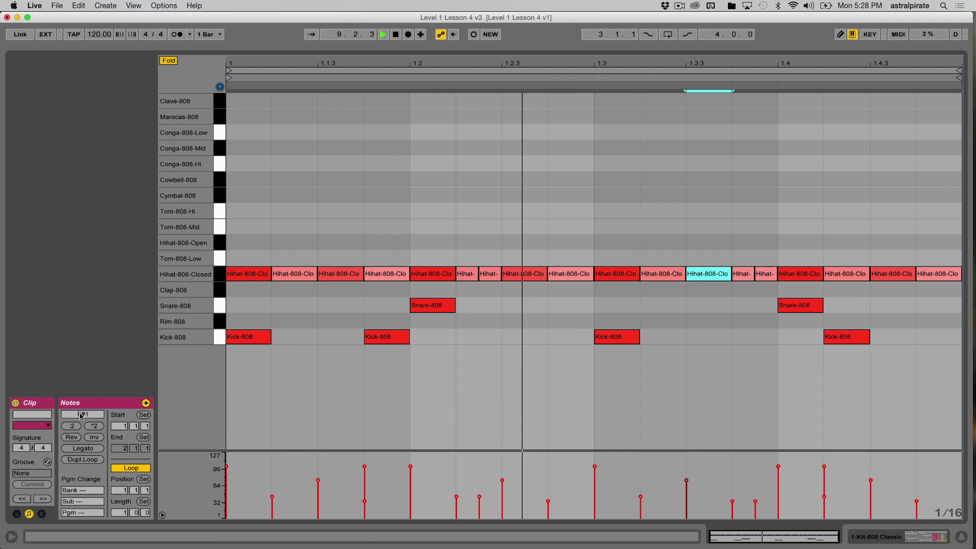
click(71, 427)
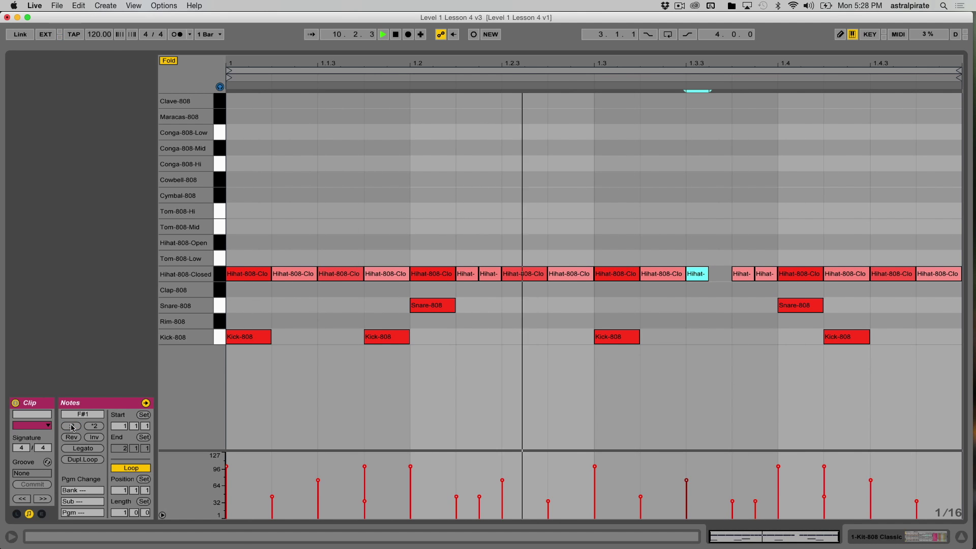
key(super+d)
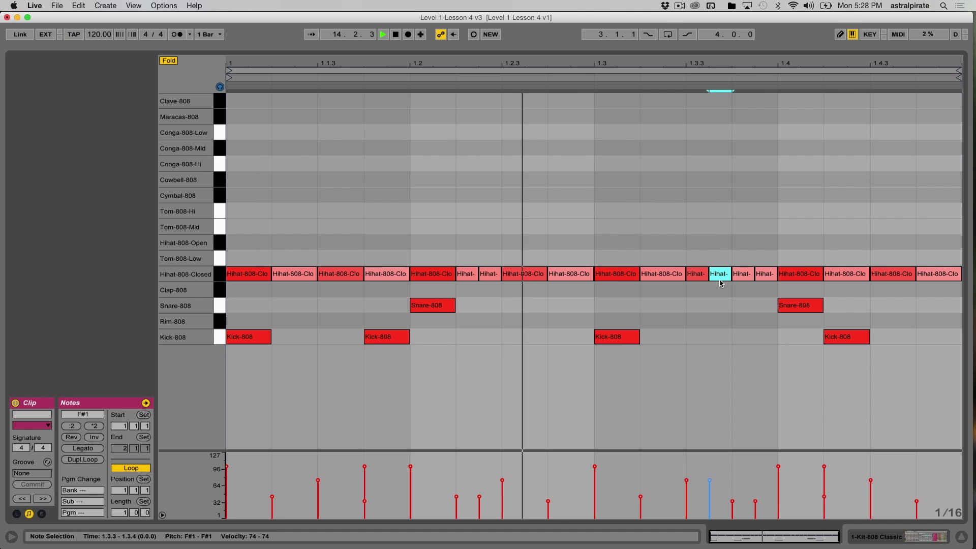
click(699, 297)
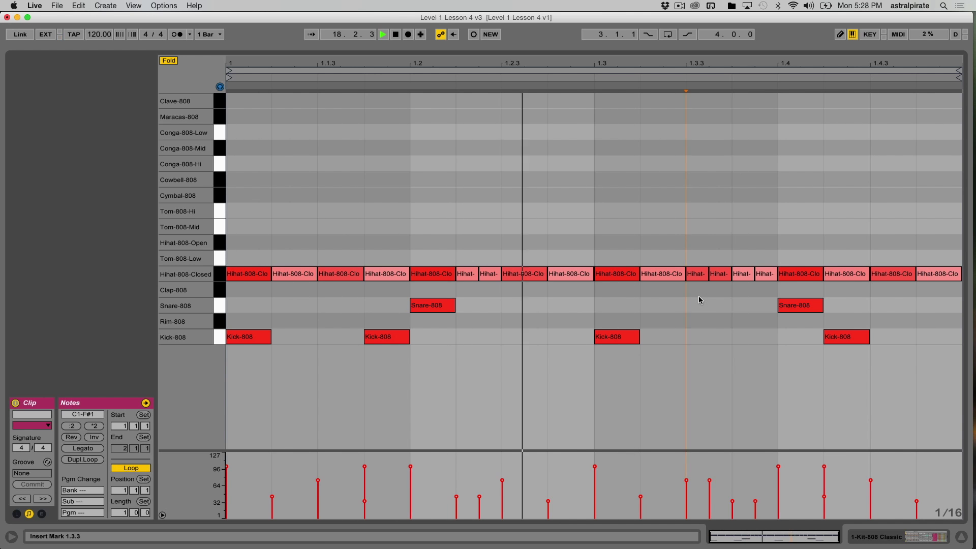